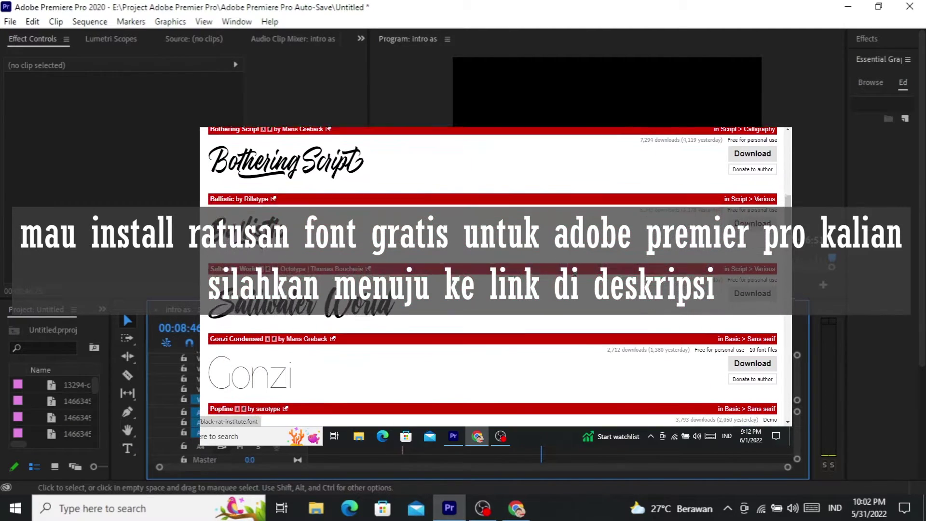
Open DaFont's New fonts page in Chrome and browse the 'gaming' font previews.
left_click(517, 509)
type("d")
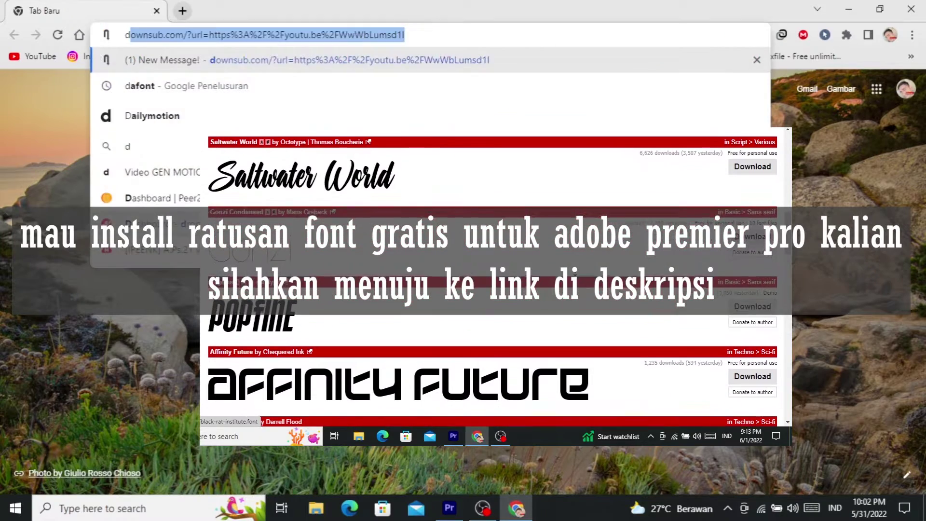
type("afont")
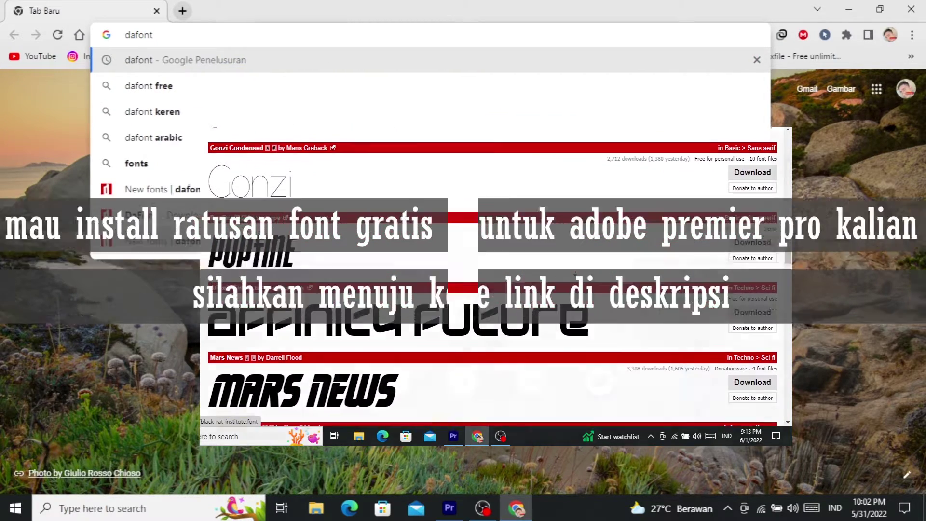
left_click(279, 199)
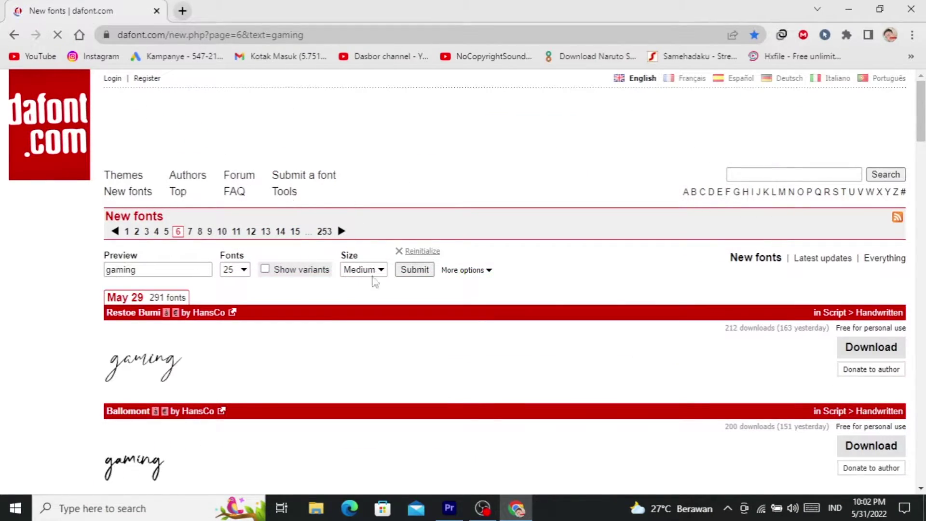
scroll(333, 347, "down", 2)
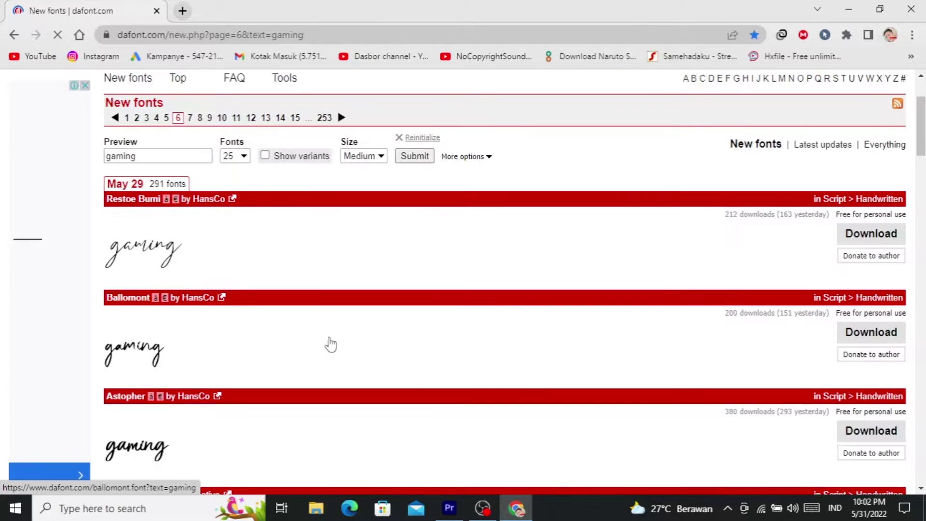
scroll(555, 375, "down", 5)
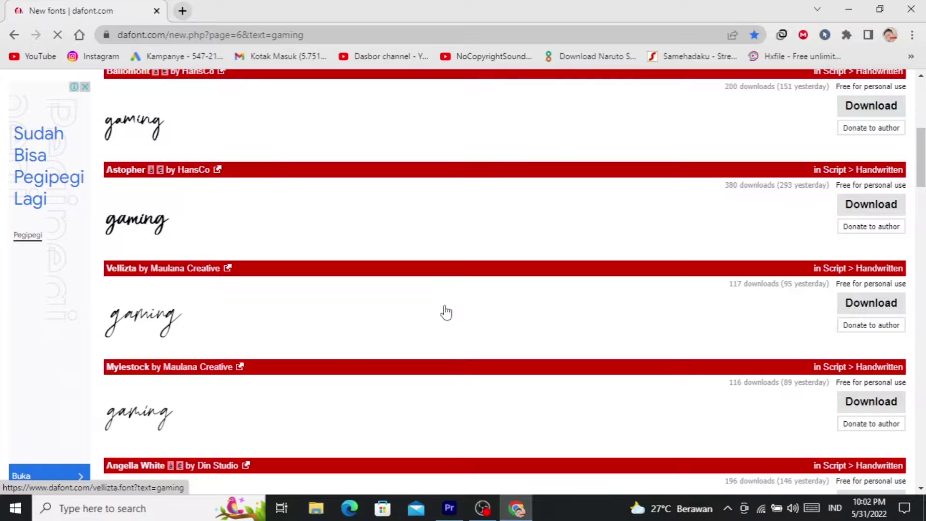
scroll(446, 313, "down", 5)
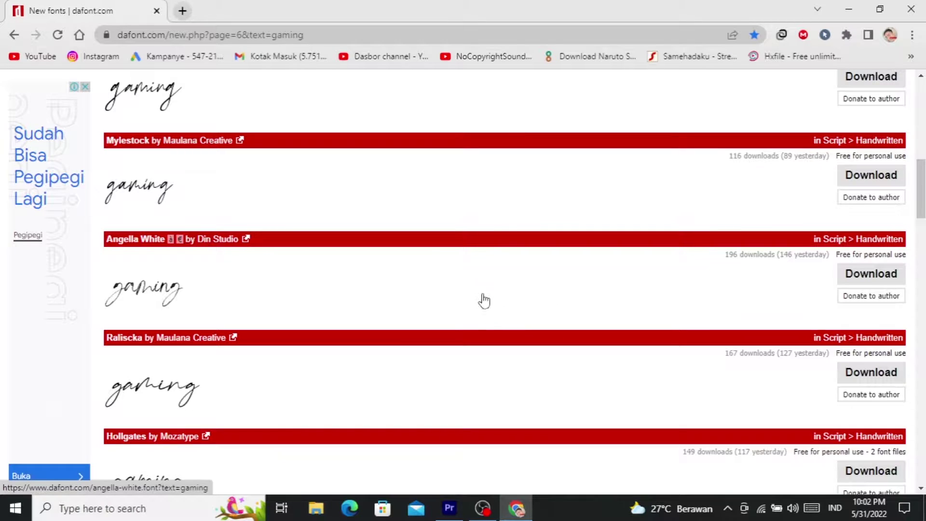
scroll(463, 300, "up", 9)
scroll(440, 300, "up", 5)
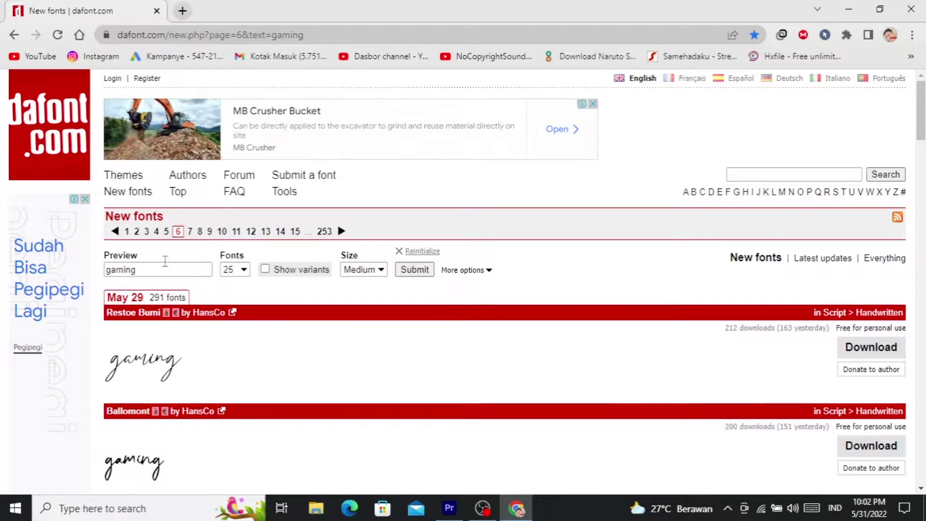
Change the DaFont preview text to 'love'.
left_click(149, 269)
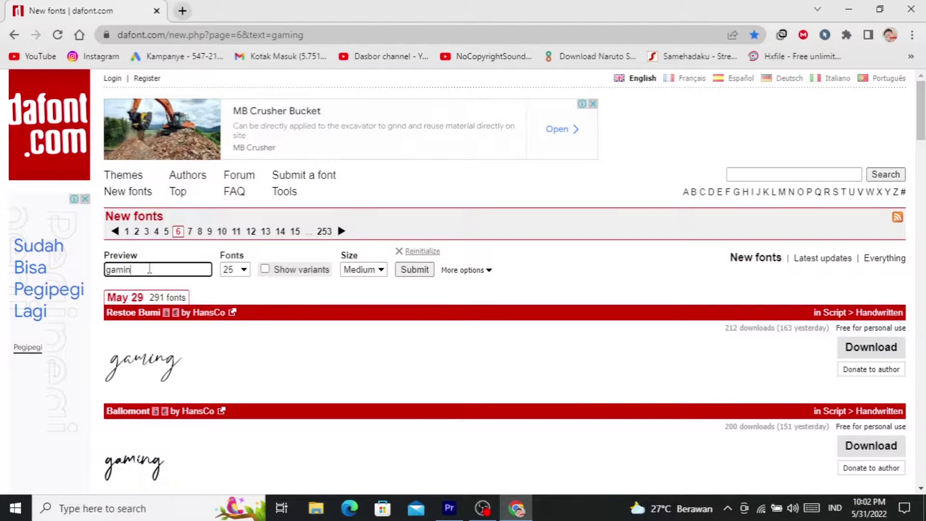
key("BackSpace")
key("BackSpace")
key("BackSpace")
type("lo")
key("Return")
Find the Alvarisky script font and download it as alvarisky.zip.
scroll(337, 266, "down", 2)
scroll(336, 266, "down", 2)
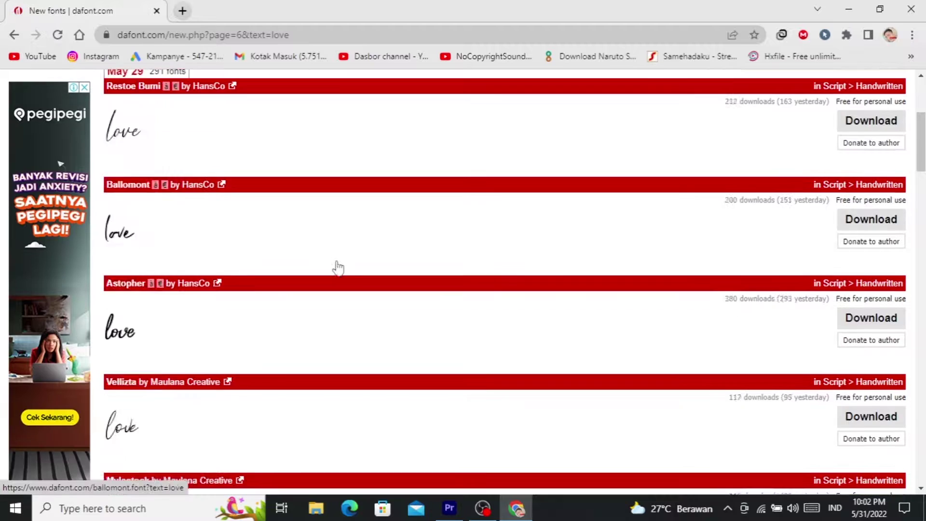
scroll(337, 265, "down", 2)
scroll(362, 337, "down", 5)
scroll(363, 334, "down", 5)
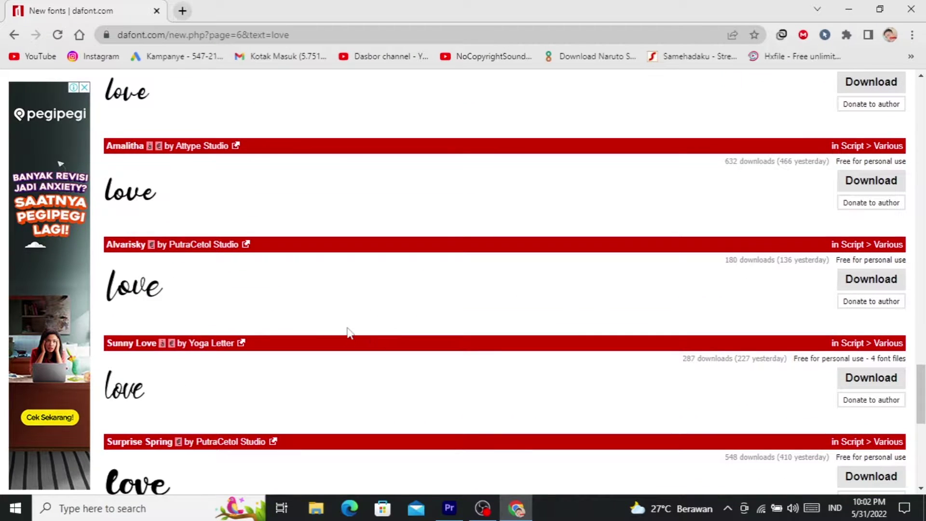
scroll(348, 332, "down", 2)
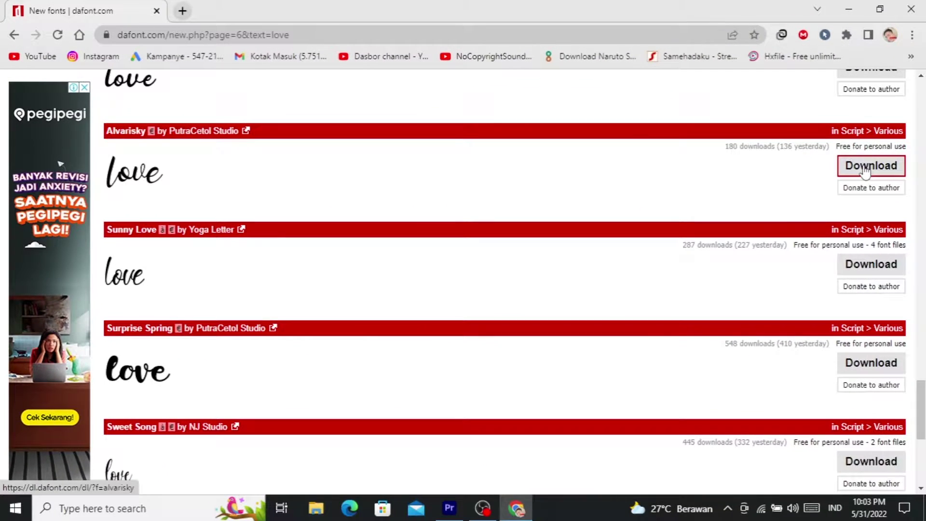
left_click(866, 172)
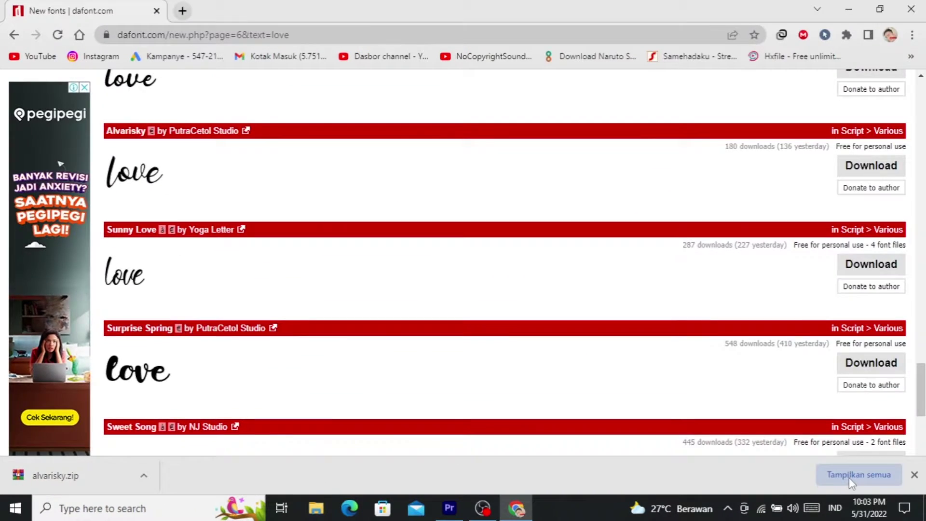
Show alvarisky.zip in the Downloads folder and extract it into an alvarisky folder.
left_click(849, 477)
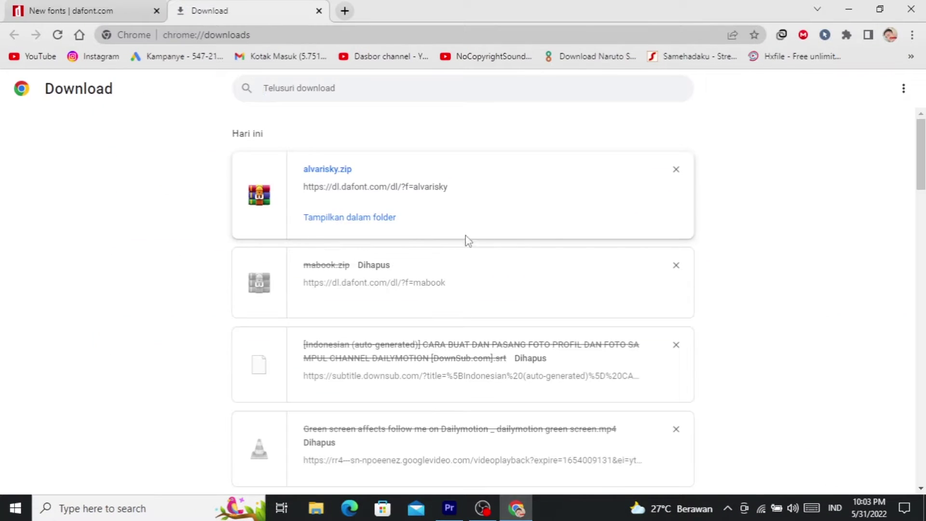
left_click(383, 224)
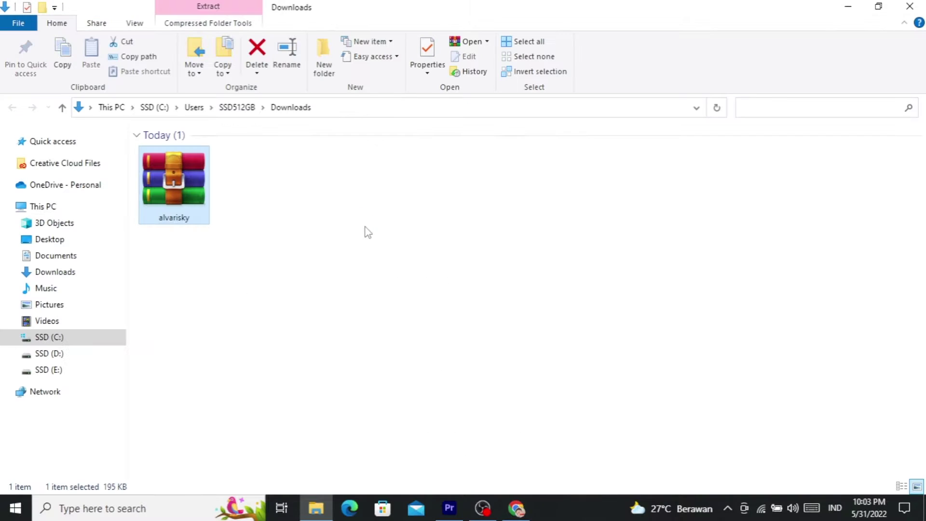
right_click(174, 191)
left_click(210, 244)
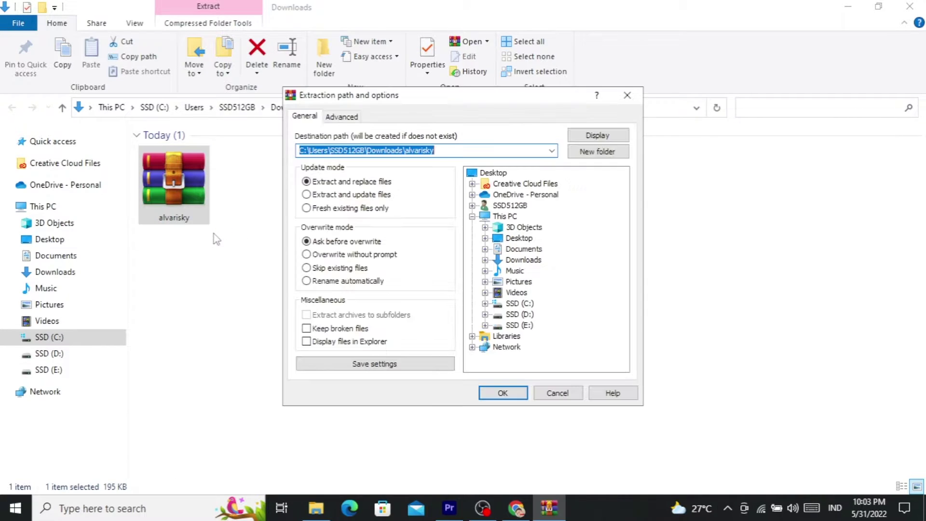
key("Escape")
key("alt+Tab")
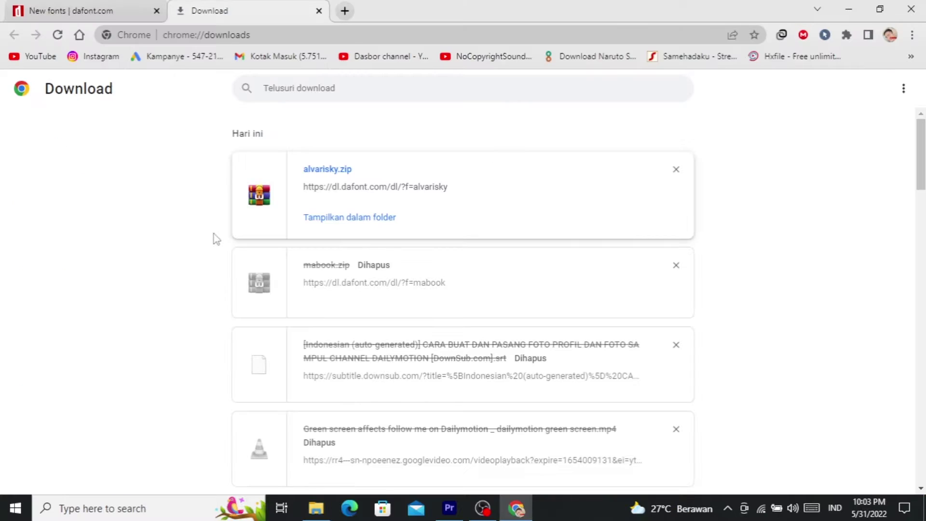
left_click(316, 508)
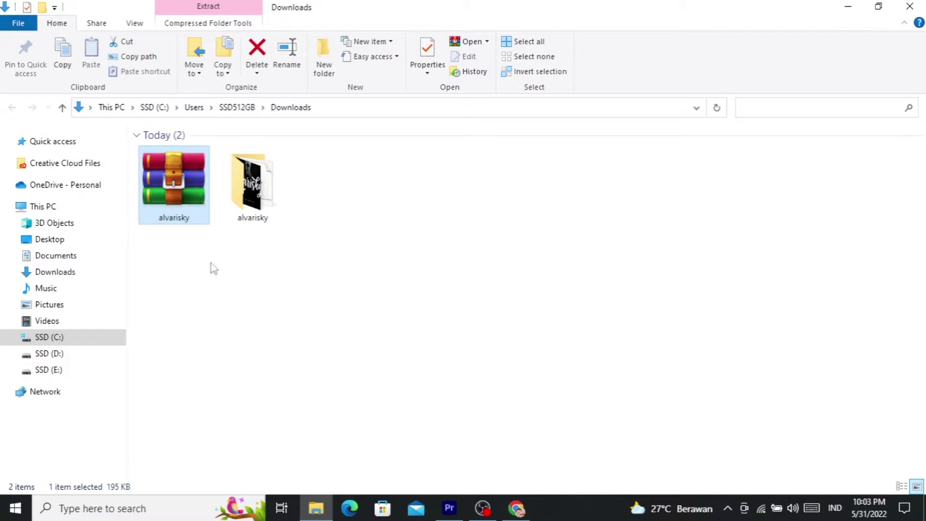
Open the alvarisky folder, preview the Alvarisky PNG in Photos, then select the TrueType font.
double_click(259, 186)
left_click(259, 186)
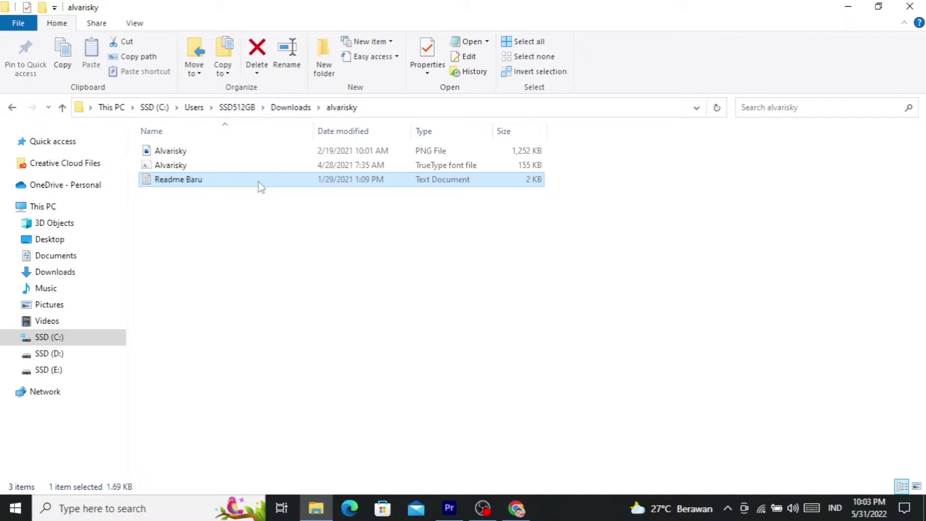
left_click(236, 153)
double_click(236, 150)
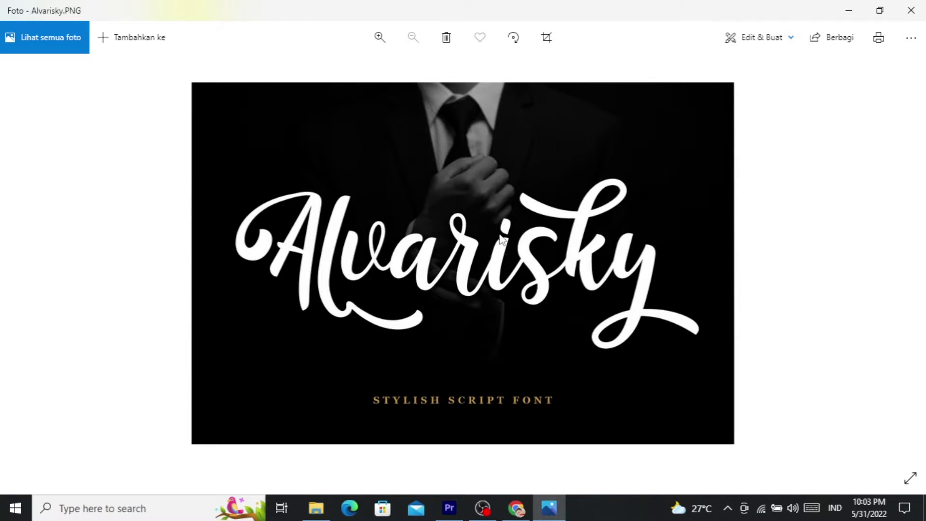
left_click(911, 10)
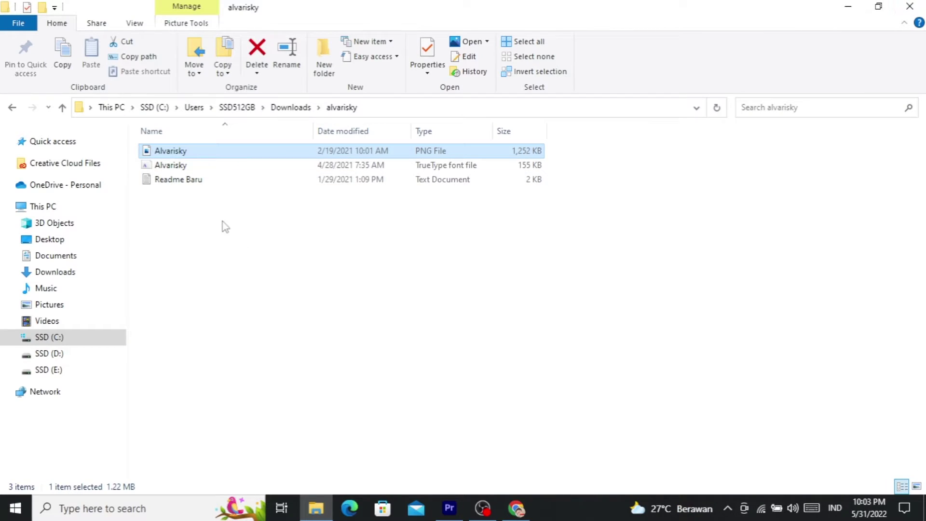
left_click(228, 167)
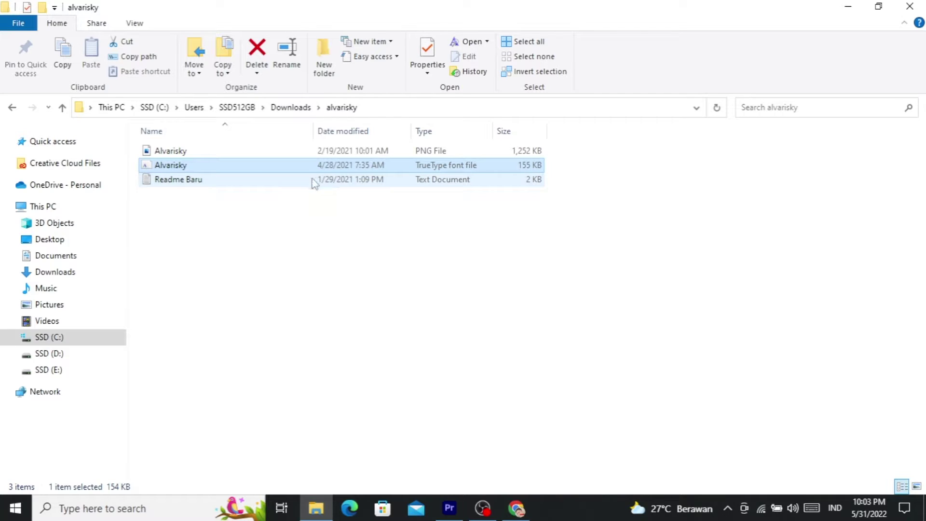
left_click(227, 179)
Install the Alvarisky TrueType font for all users, then return to Premiere Pro.
left_click(229, 169)
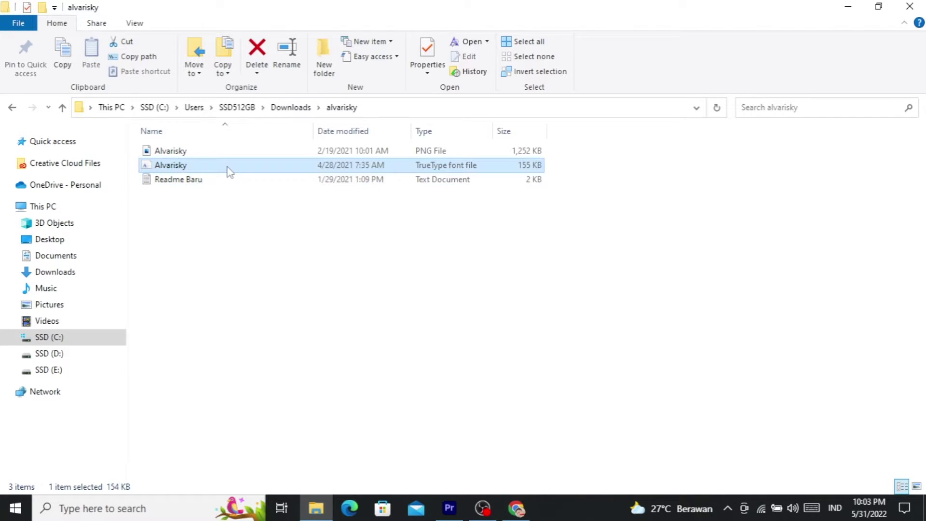
right_click(228, 171)
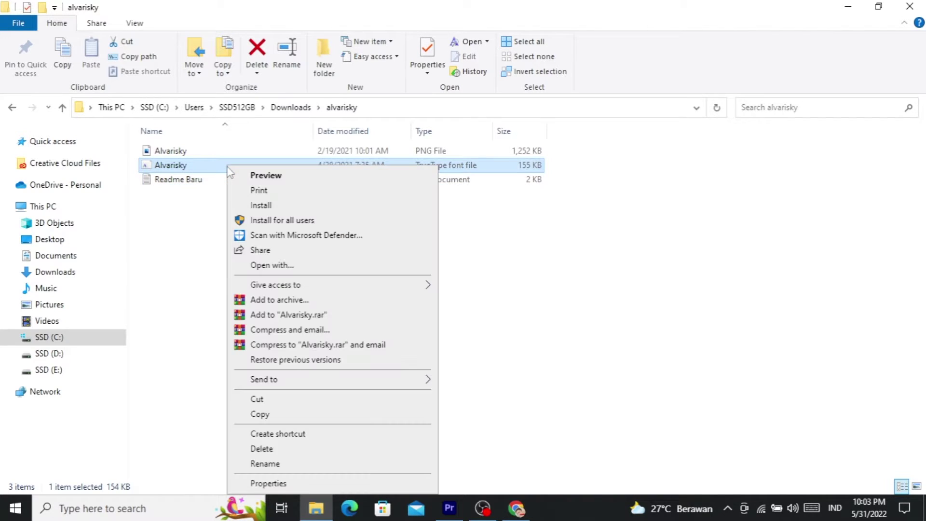
left_click(268, 222)
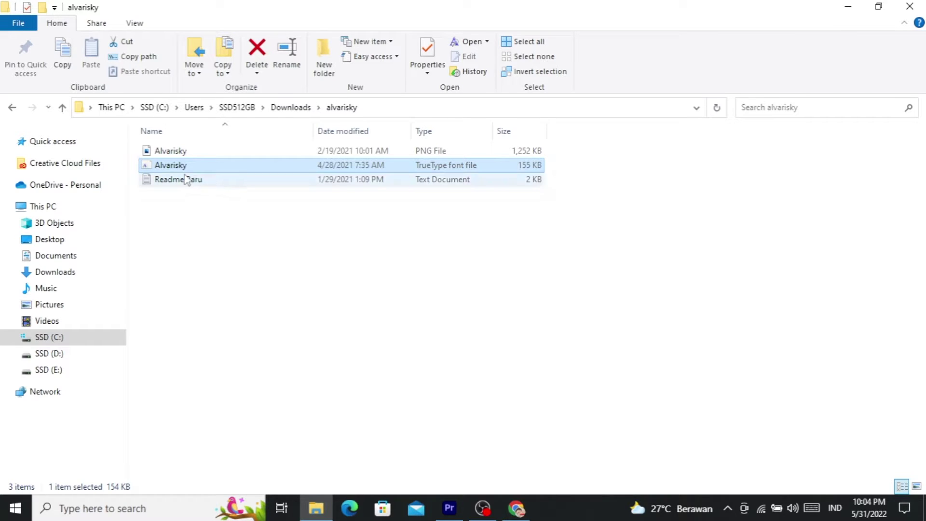
left_click(460, 512)
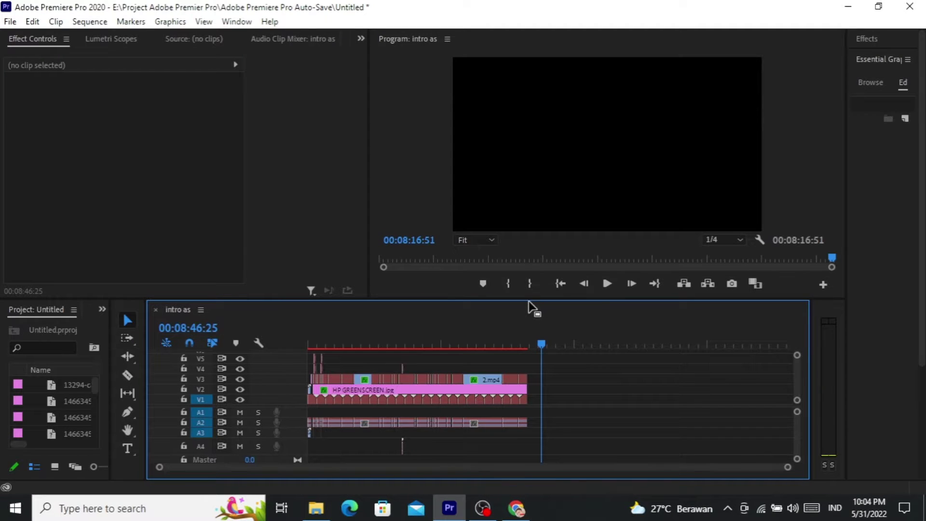
Add a Type Tool text reading 'JAJAJSHDHDGDG' to the program monitor and widen Essential Graphics.
key("t")
left_click(128, 449)
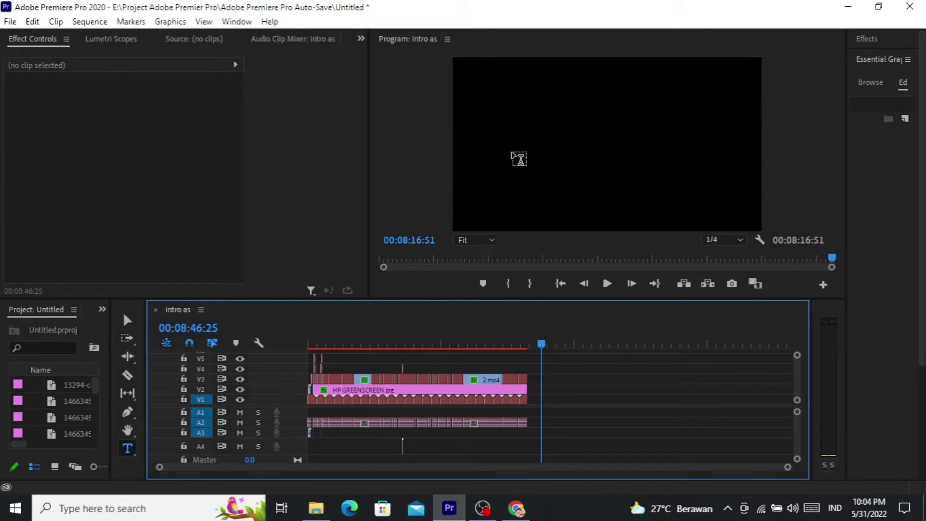
left_click(512, 149)
type("JAJA")
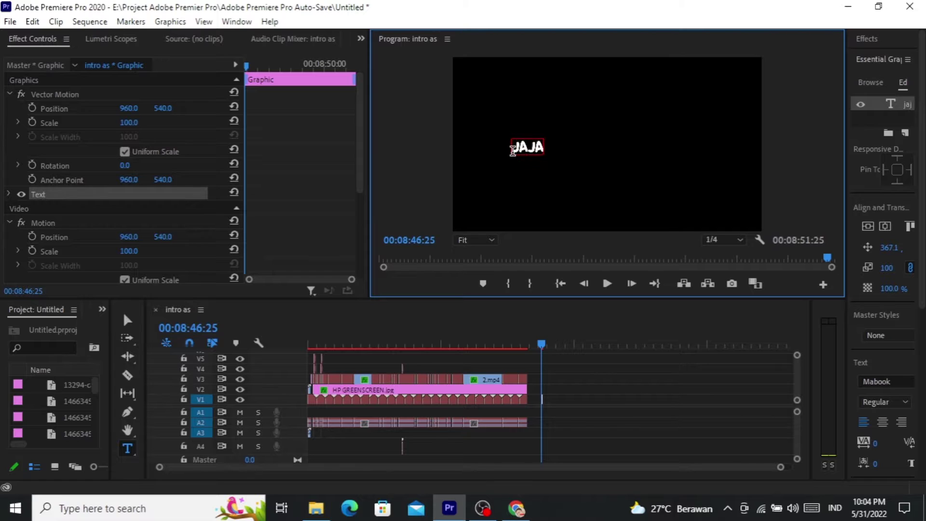
type("JSHDHDGDG")
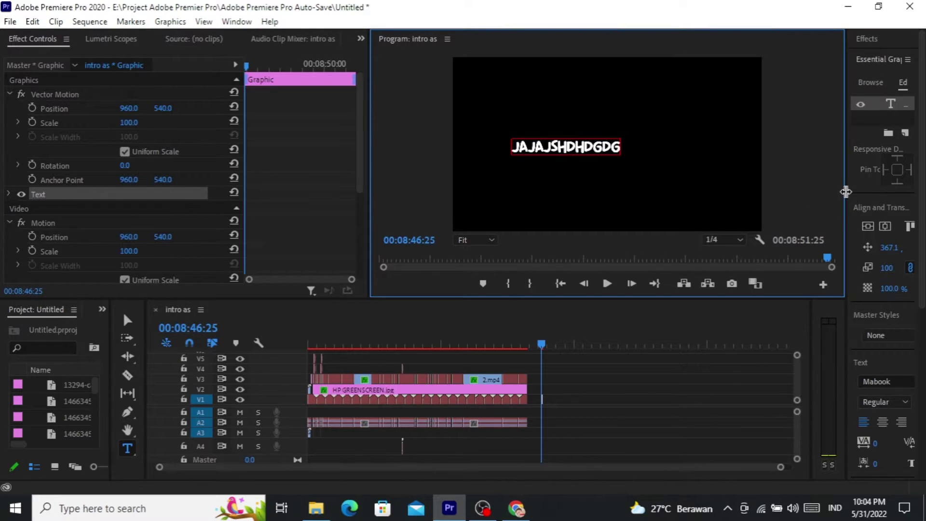
left_click_drag(845, 191, 823, 188)
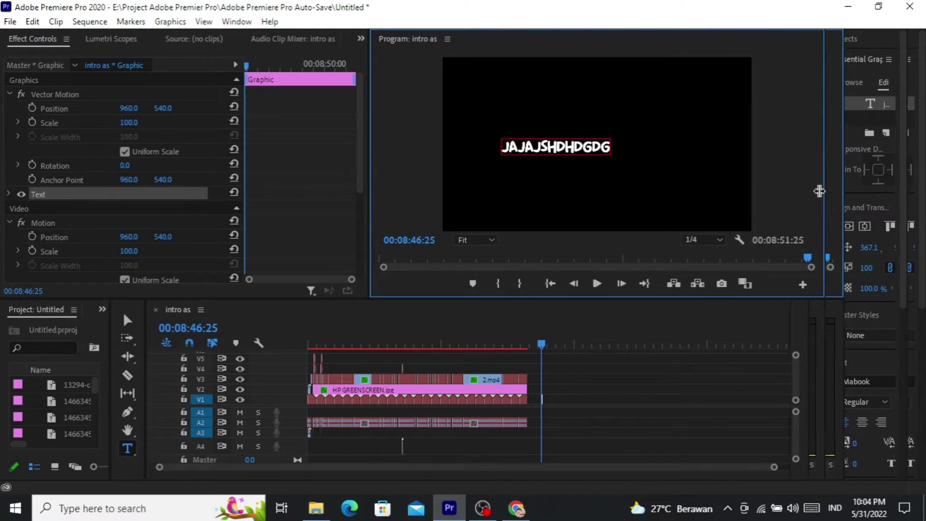
Show the title's text properties in the Essential Graphics Edit panel.
left_click(854, 59)
left_click(849, 42)
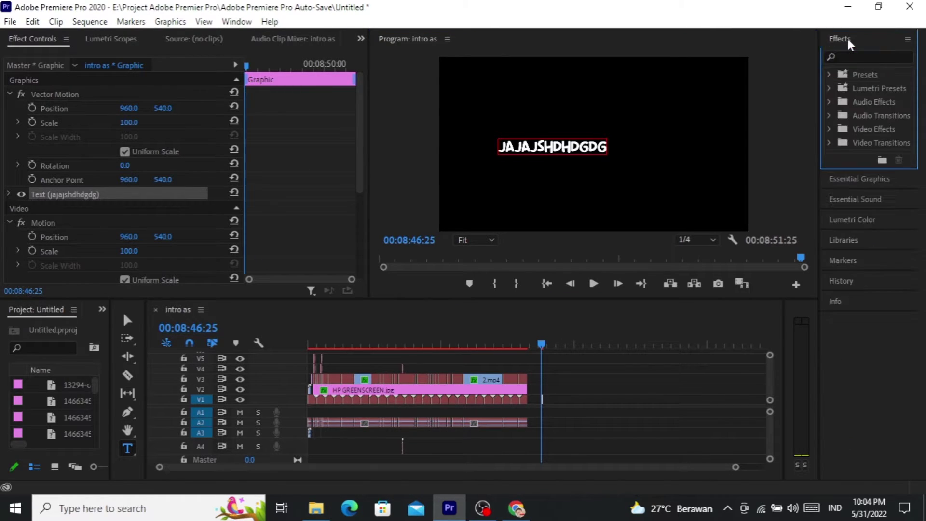
left_click(849, 43)
left_click(852, 62)
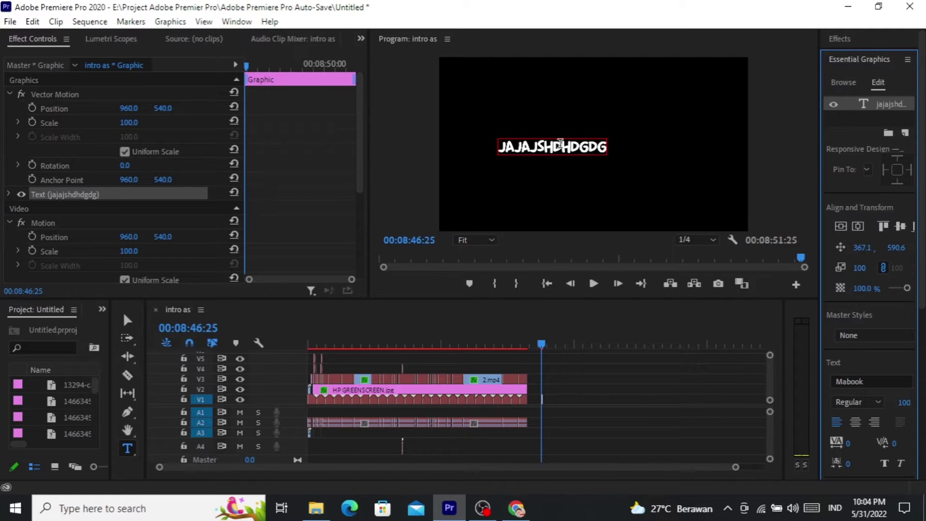
scroll(881, 309, "down", 3)
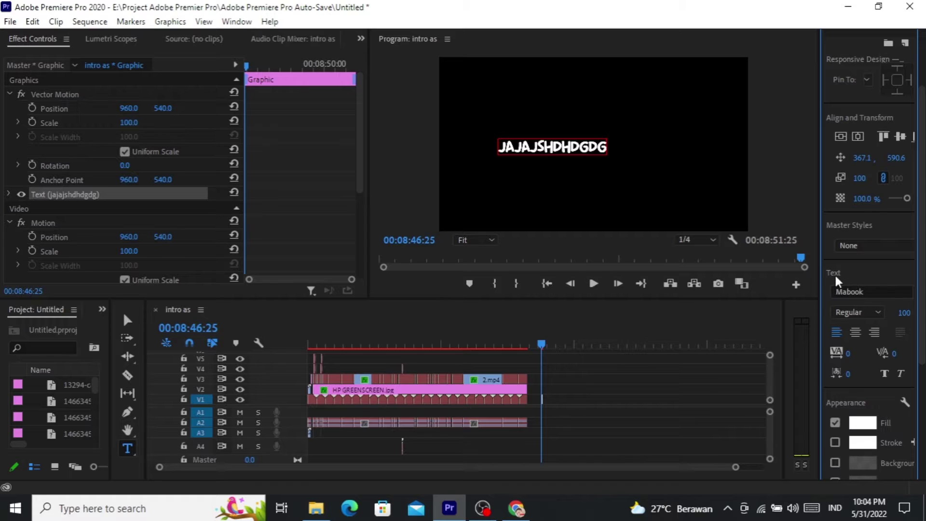
Select all the title text and set its font to Matura MT Script Capitals.
left_click(874, 291)
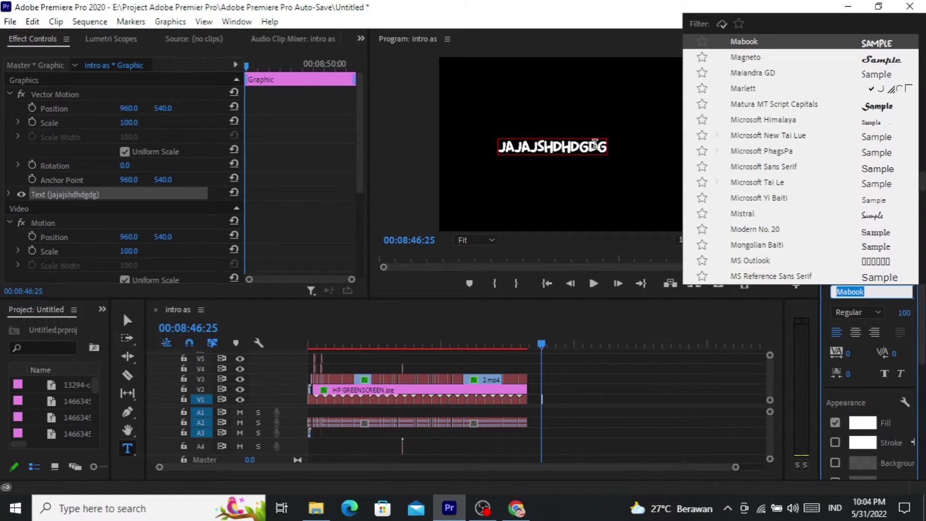
left_click(602, 141)
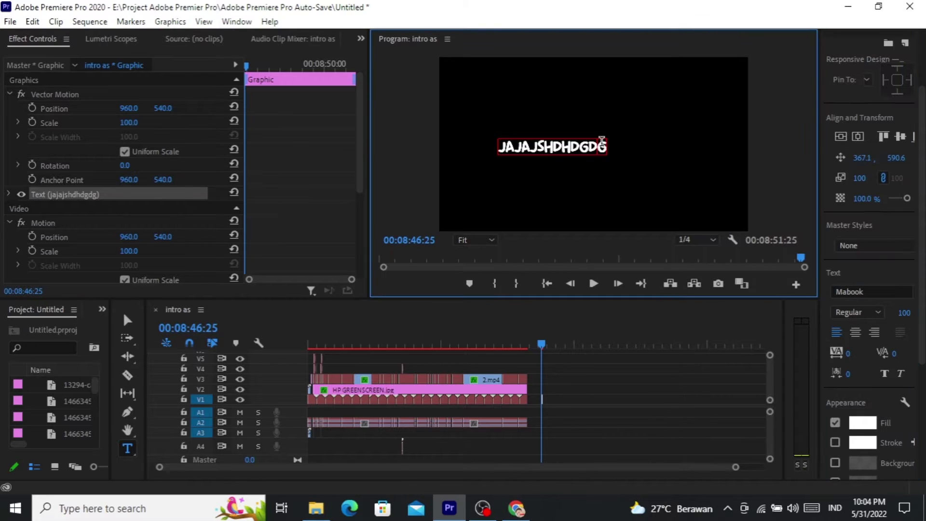
double_click(602, 141)
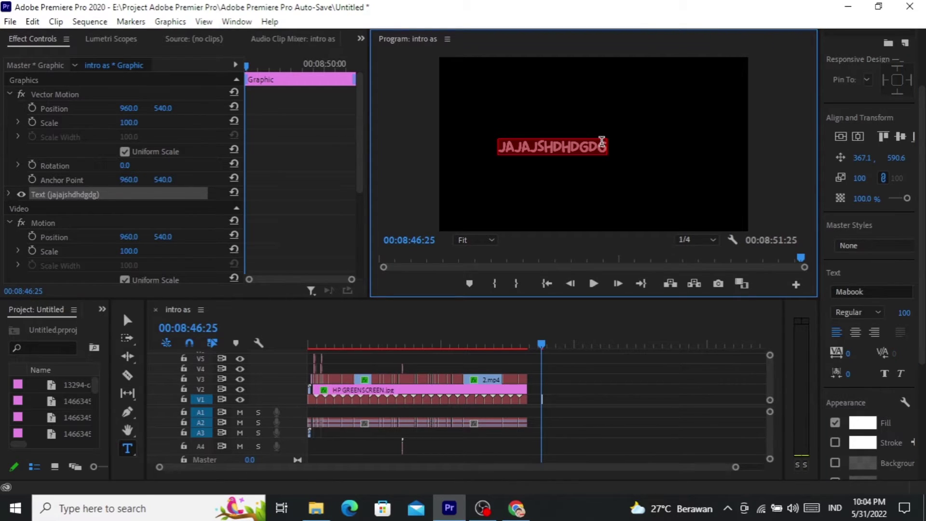
left_click(899, 293)
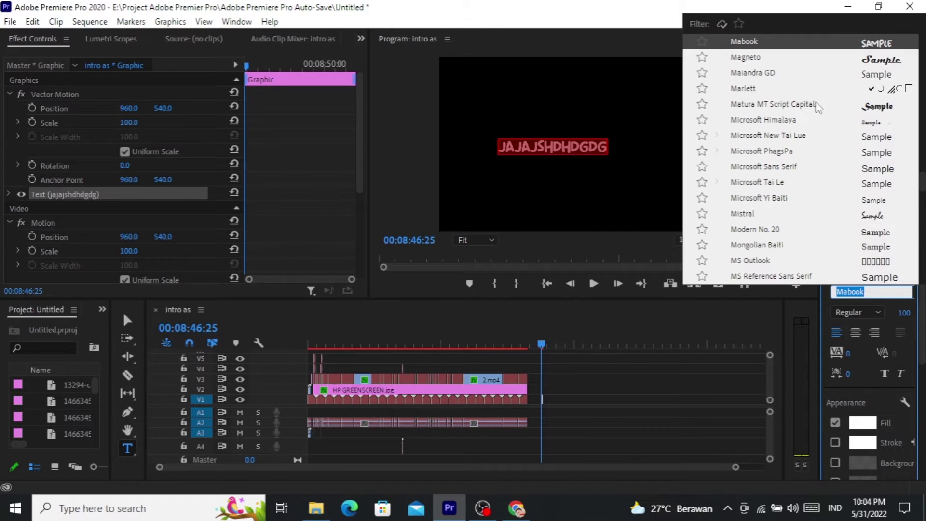
left_click(873, 110)
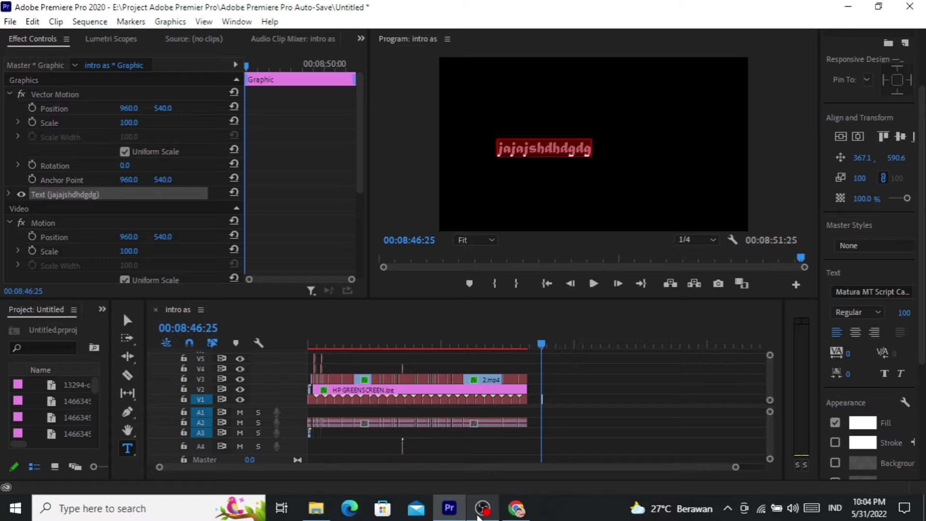
Search the font list for 'alvar' and apply Alvarisky to the title text.
mouse_move(325, 514)
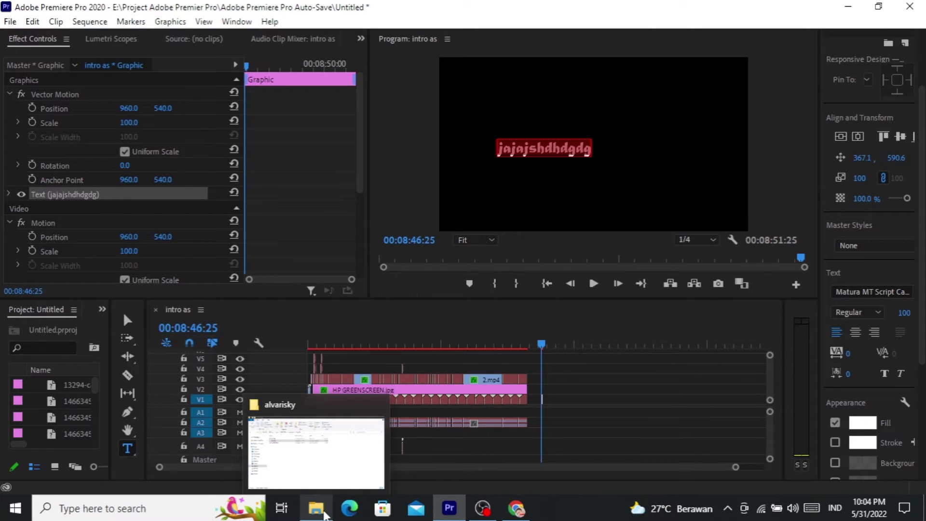
left_click(325, 514)
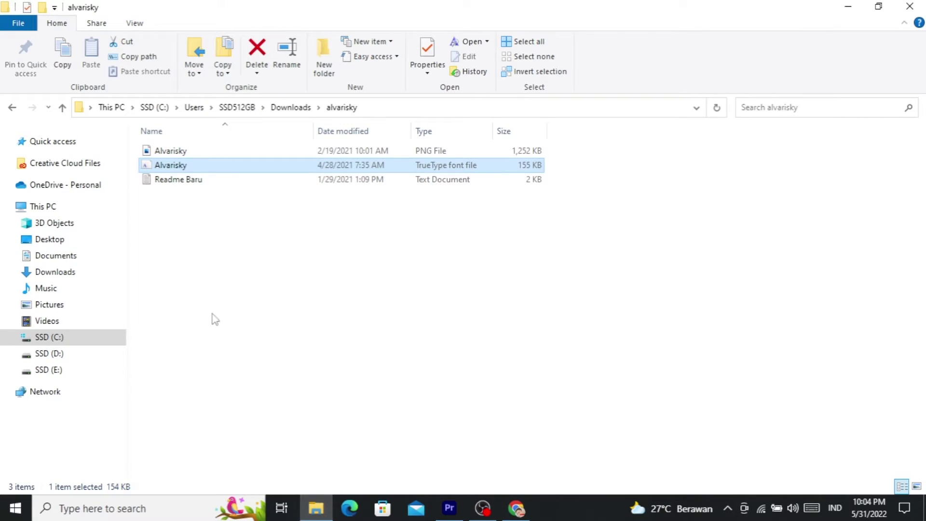
left_click(449, 508)
left_click(877, 292)
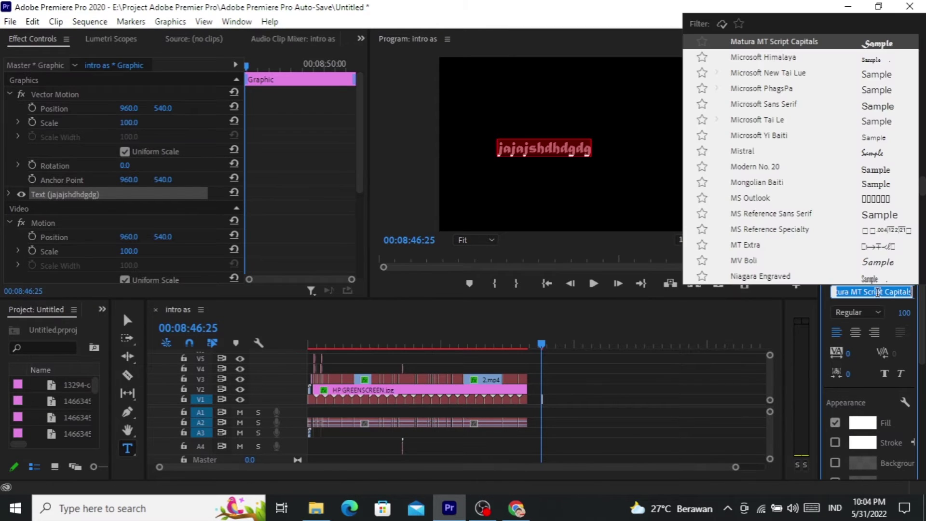
type("al")
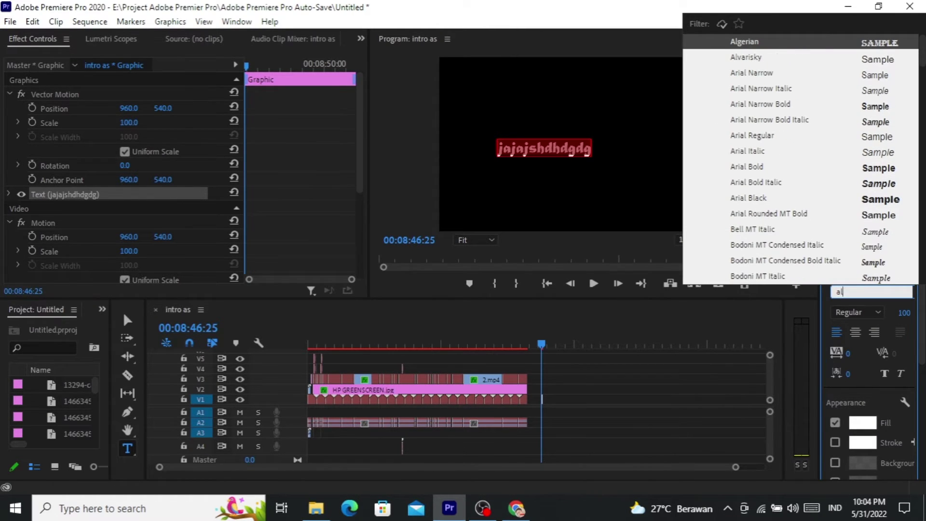
type("var")
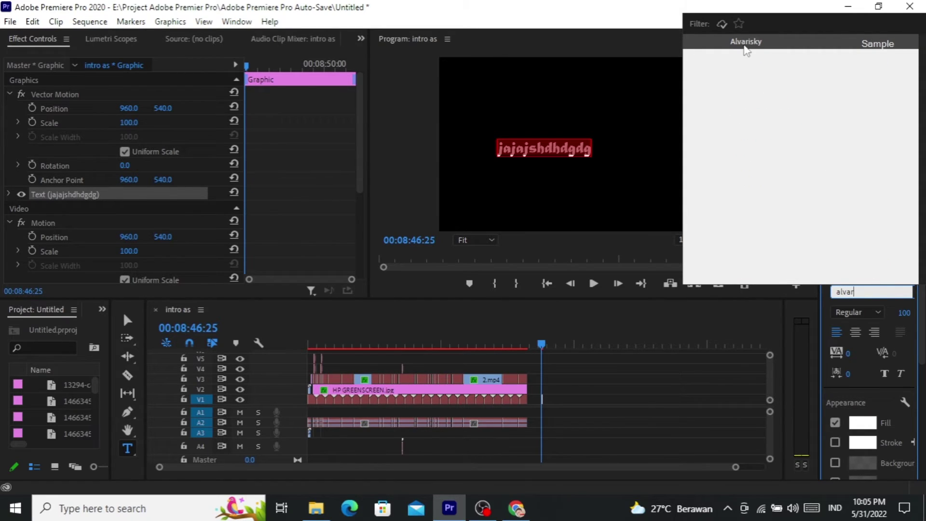
left_click(745, 42)
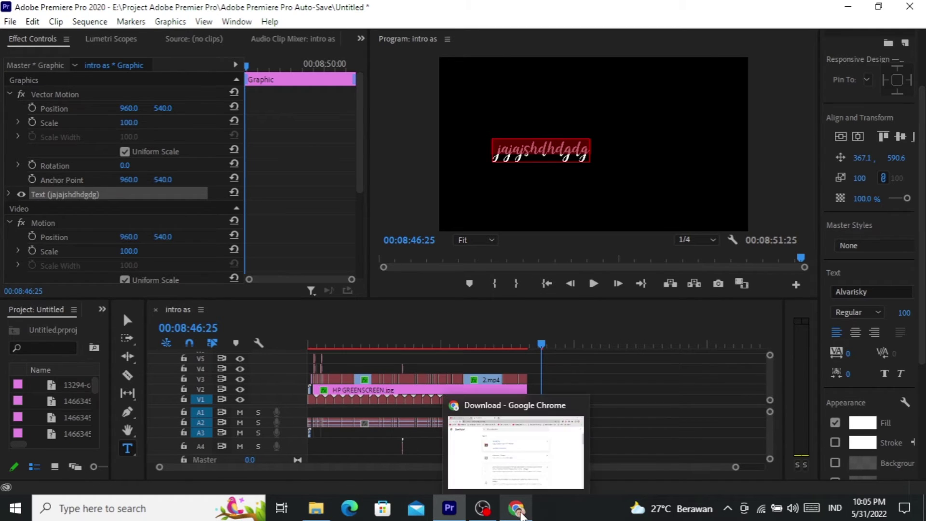
View the Alvarisky entry on the DaFont tab, then bring File Explorer back to the front.
left_click(516, 508)
left_click(107, 15)
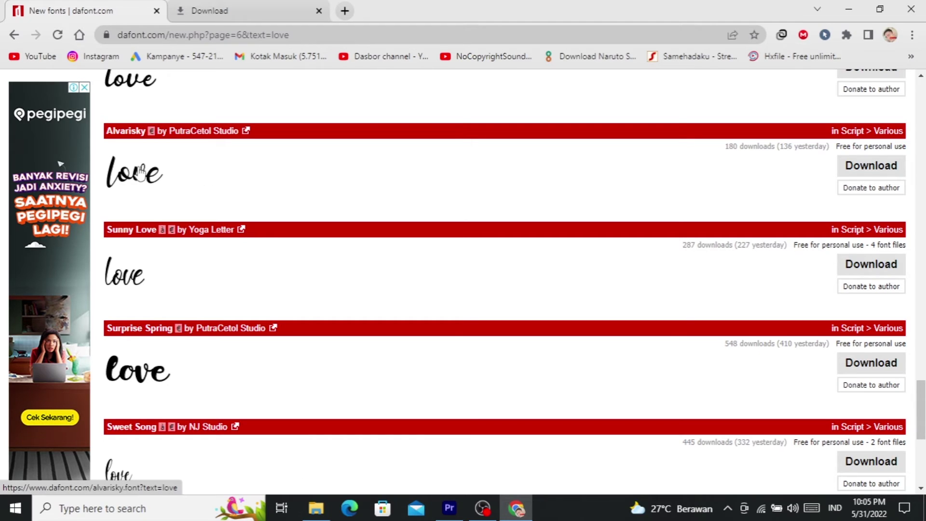
mouse_move(161, 181)
left_mouse_down()
mouse_move(135, 172)
mouse_move(144, 182)
left_mouse_up()
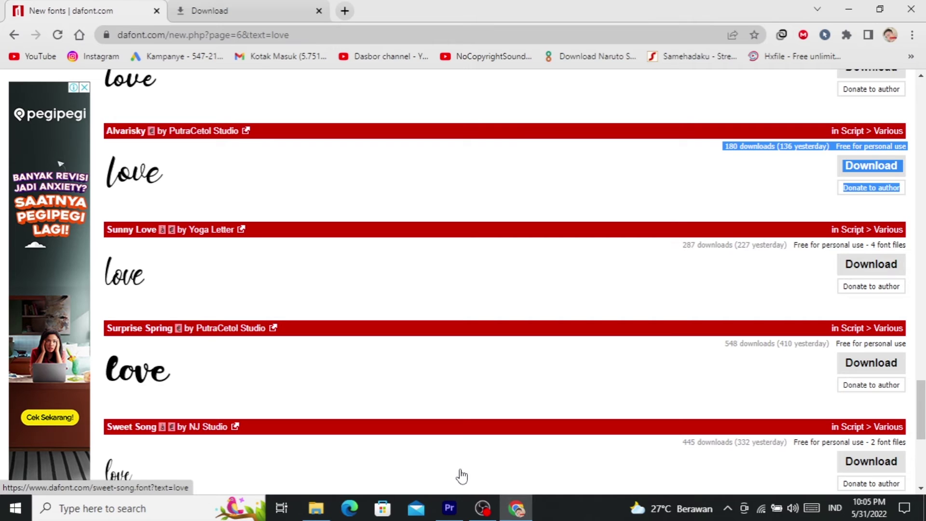
left_click(316, 509)
Delete the alvarisky archive and extracted folder from Downloads and close File Explorer.
key("alt+Left")
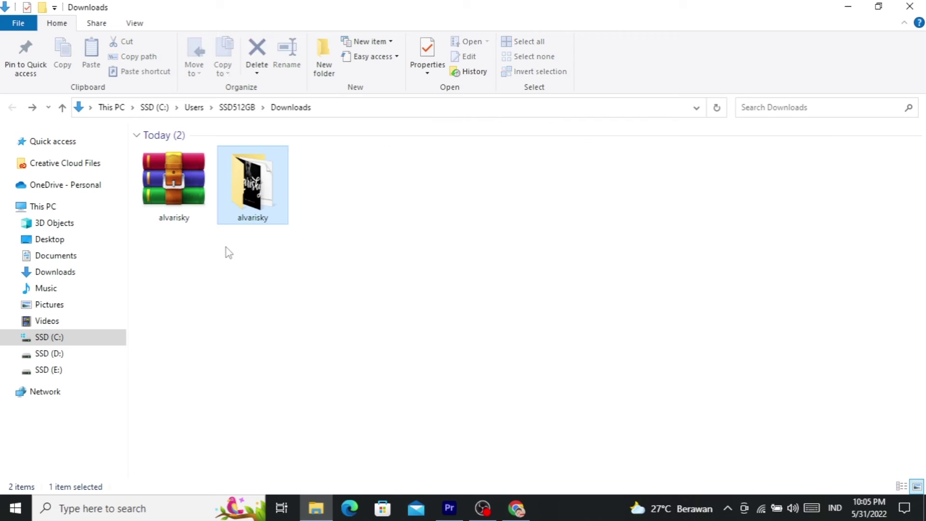
left_click_drag(504, 217, 198, 211)
right_click(197, 211)
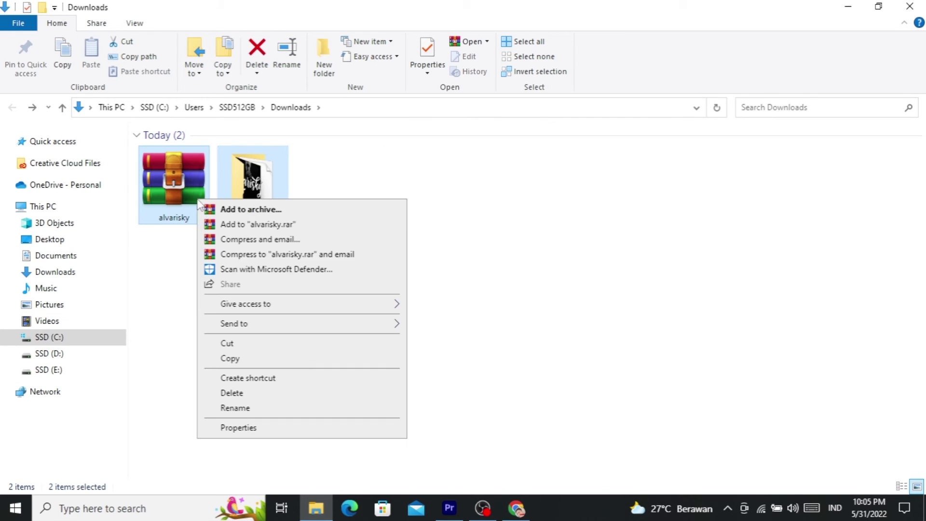
key("Escape")
key("Delete")
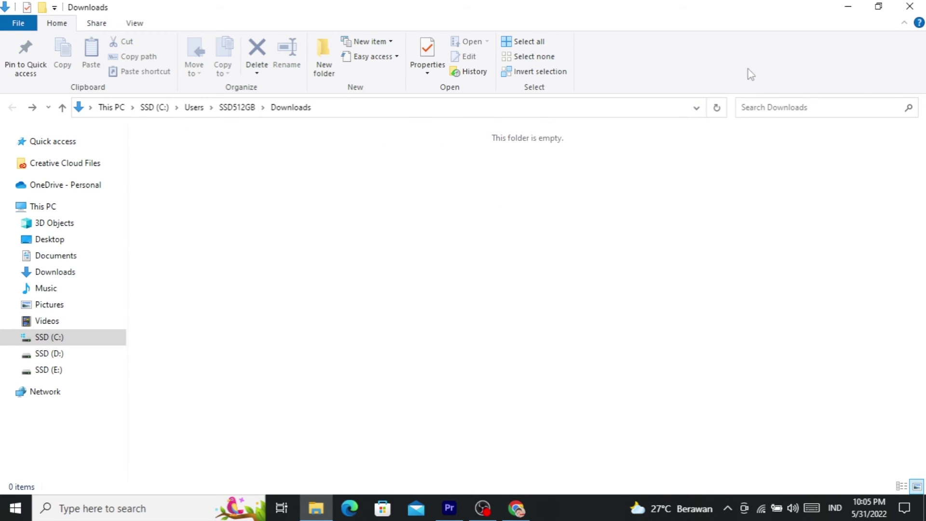
left_click(910, 7)
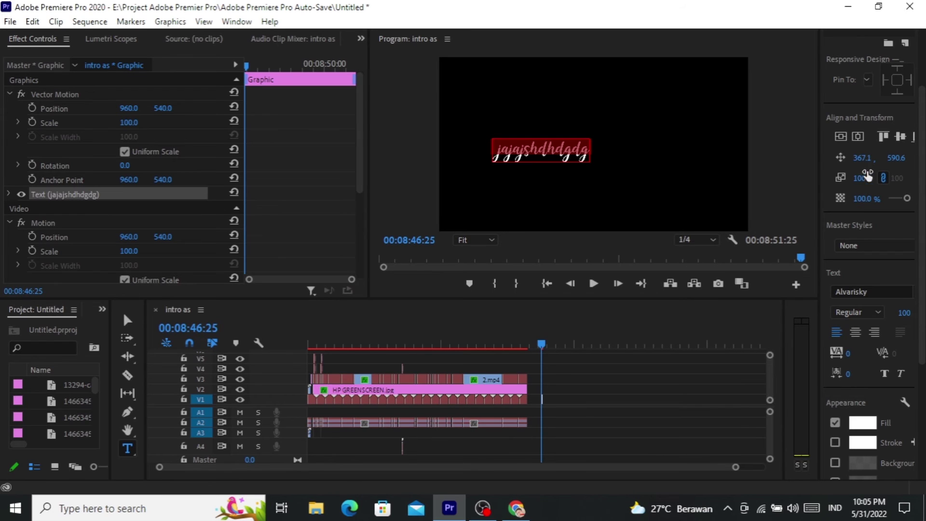
Deselect the title to preview 'jajajshdhdgdg' in white Alvarisky script lettering.
left_click(556, 147)
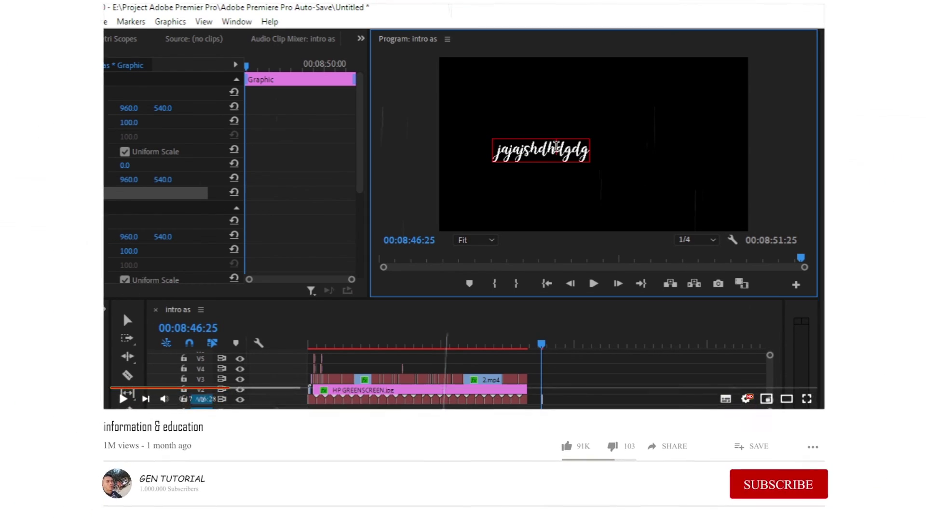